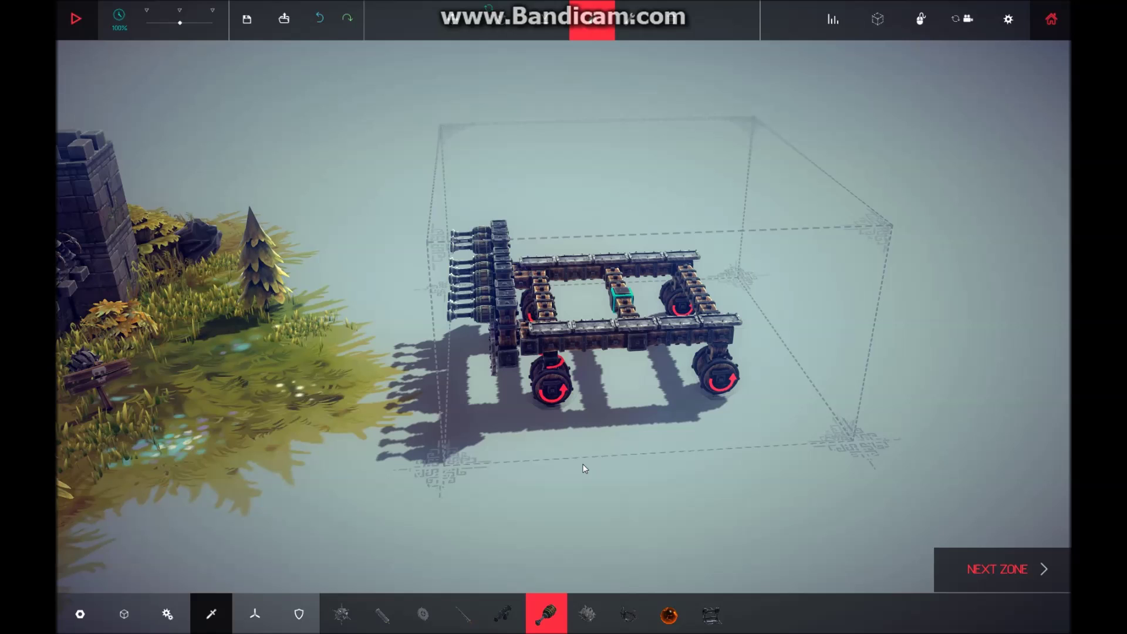
Step: Check the ignite key assigned to each of the three flamethrower rows (Y, N, M)
mouse_move(331, 335)
mouse_down()
mouse_move(341, 395)
mouse_move(372, 361)
mouse_move(341, 418)
mouse_move(351, 411)
mouse_up()
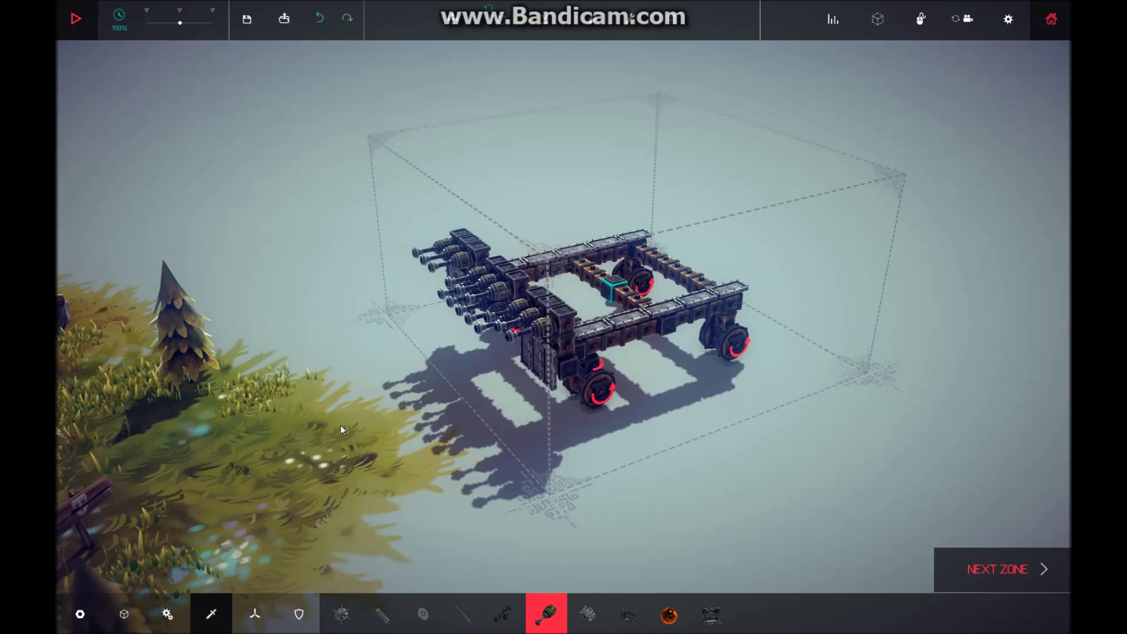
mouse_move(352, 400)
mouse_down()
mouse_move(382, 400)
mouse_move(357, 406)
mouse_move(354, 434)
mouse_up()
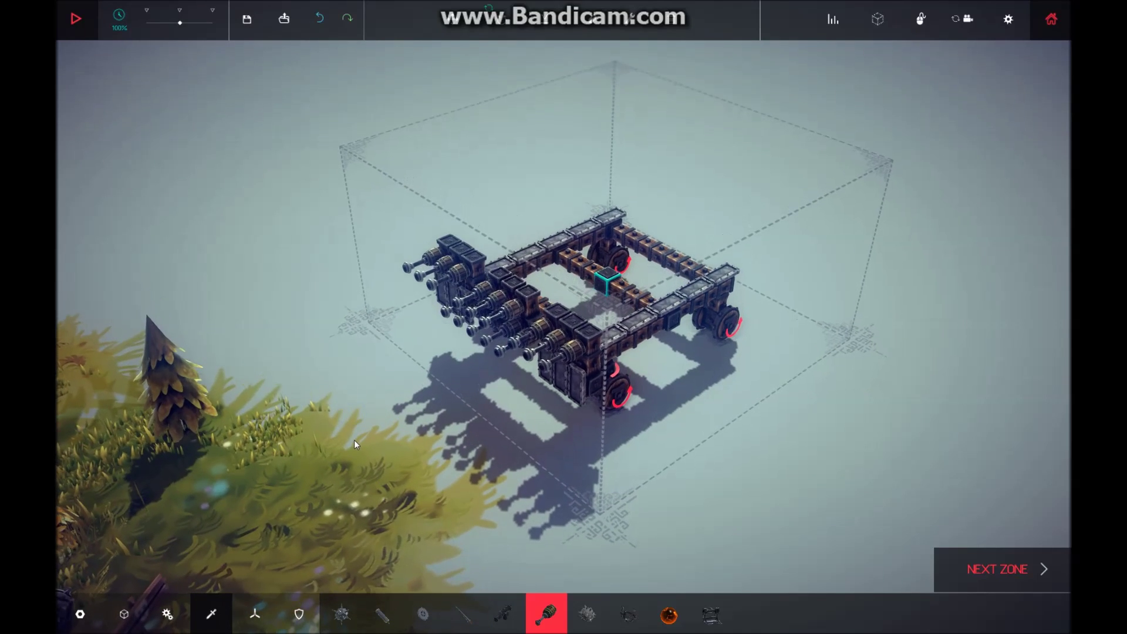
scroll(357, 436, up, 2)
drag(358, 432, 476, 328)
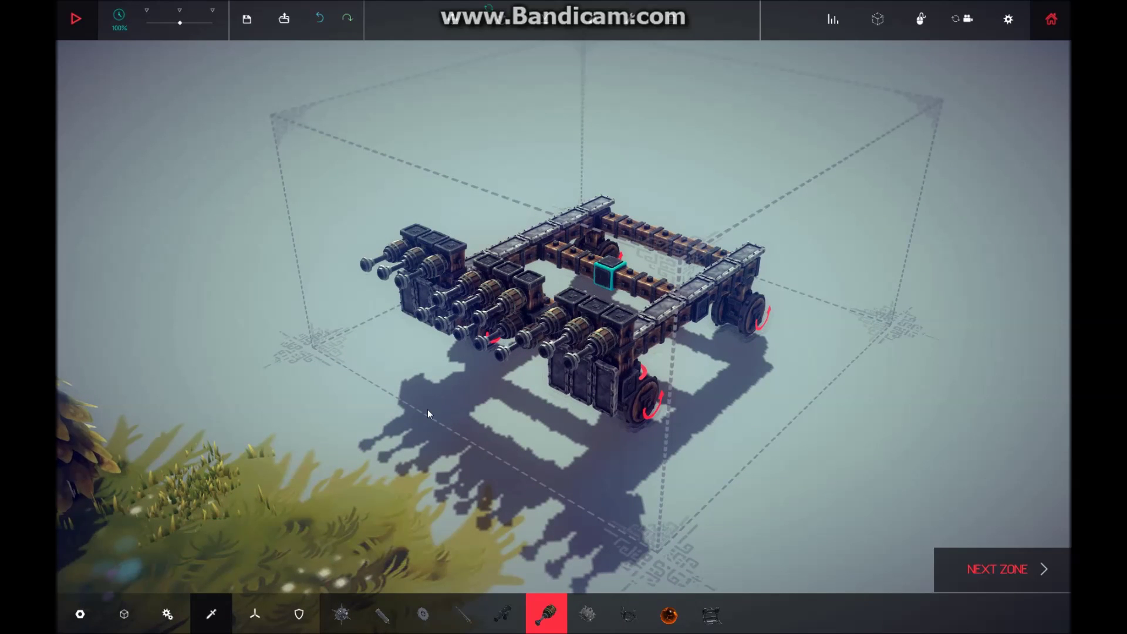
scroll(427, 410, up, 3)
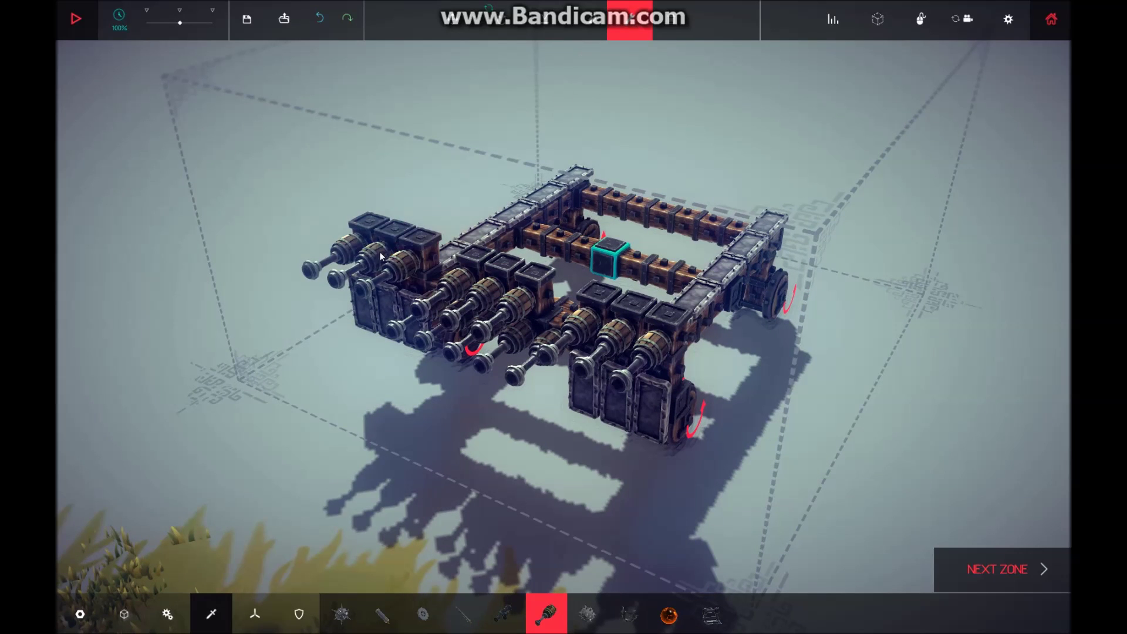
click(351, 248)
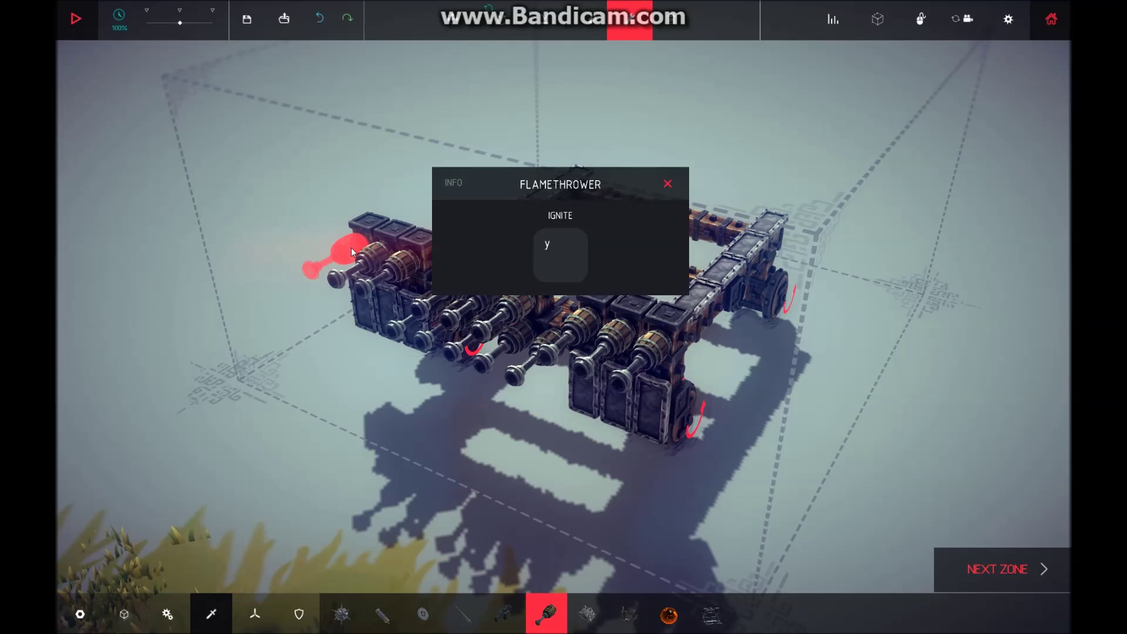
click(349, 252)
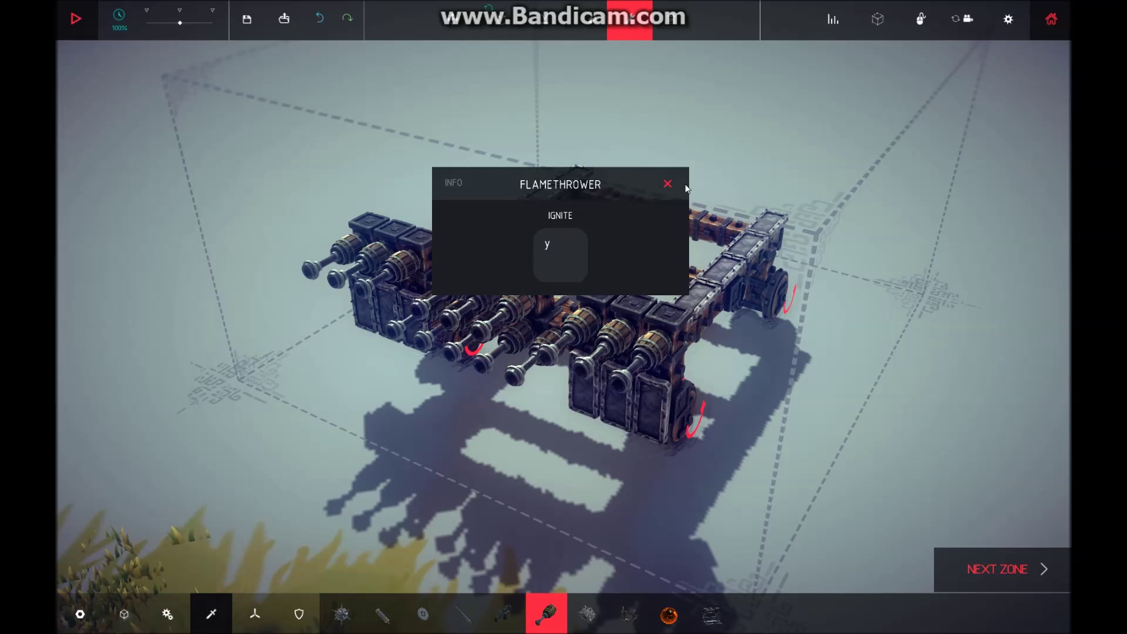
click(667, 184)
click(388, 242)
click(668, 185)
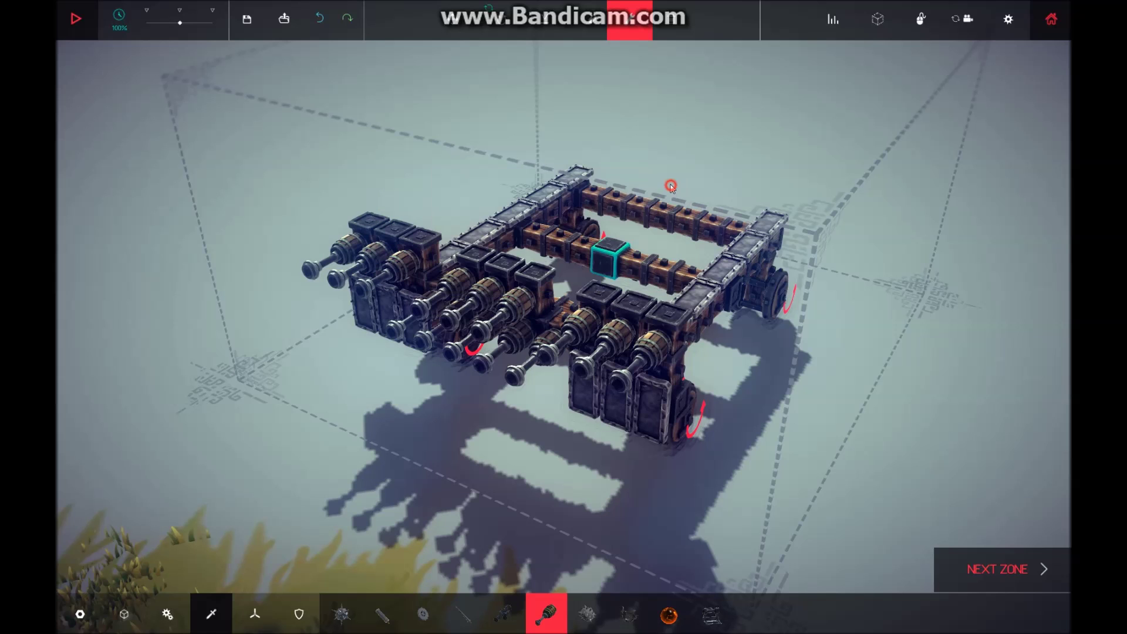
click(527, 297)
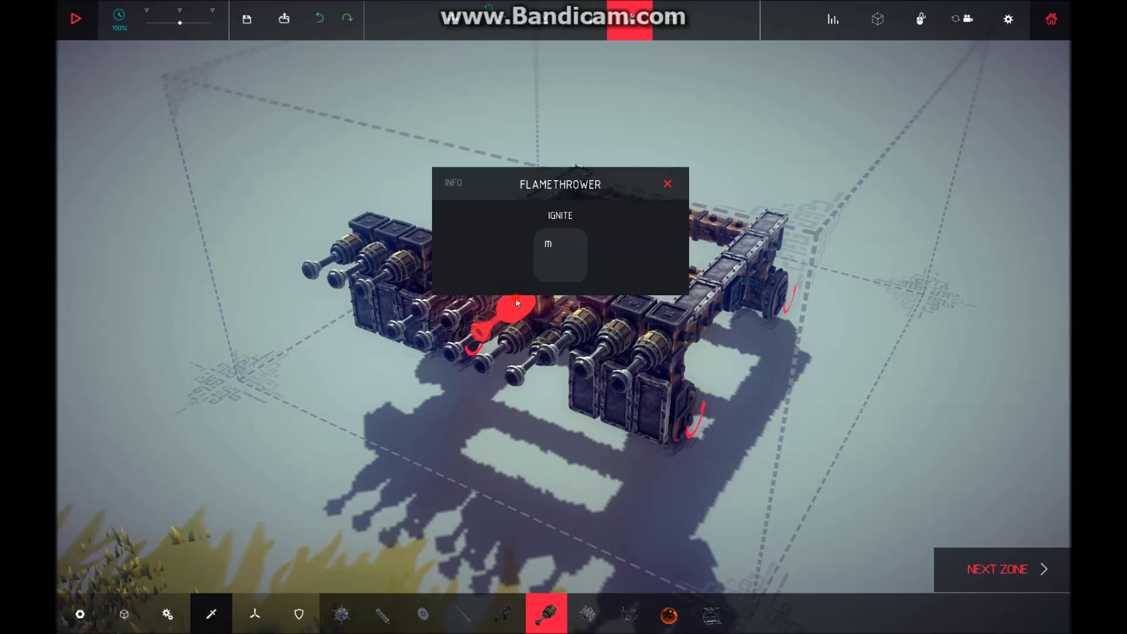
click(667, 185)
Step: Start the simulation, drive the cart forward to the castle, then reverse away
drag(936, 339, 822, 418)
scroll(823, 413, up, 3)
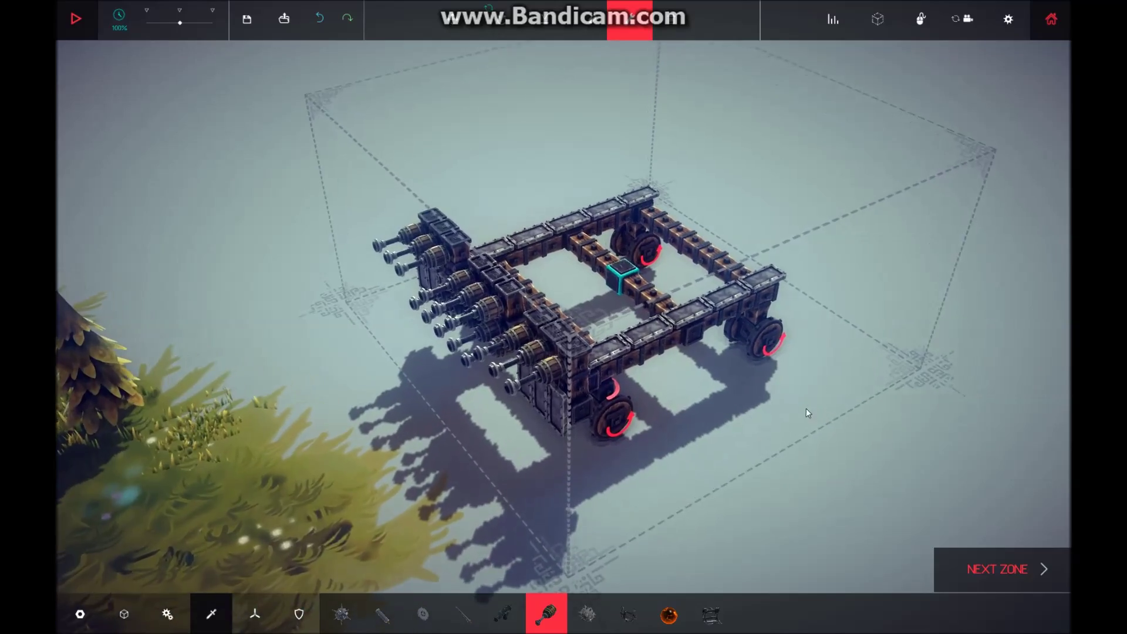
drag(806, 408, 684, 404)
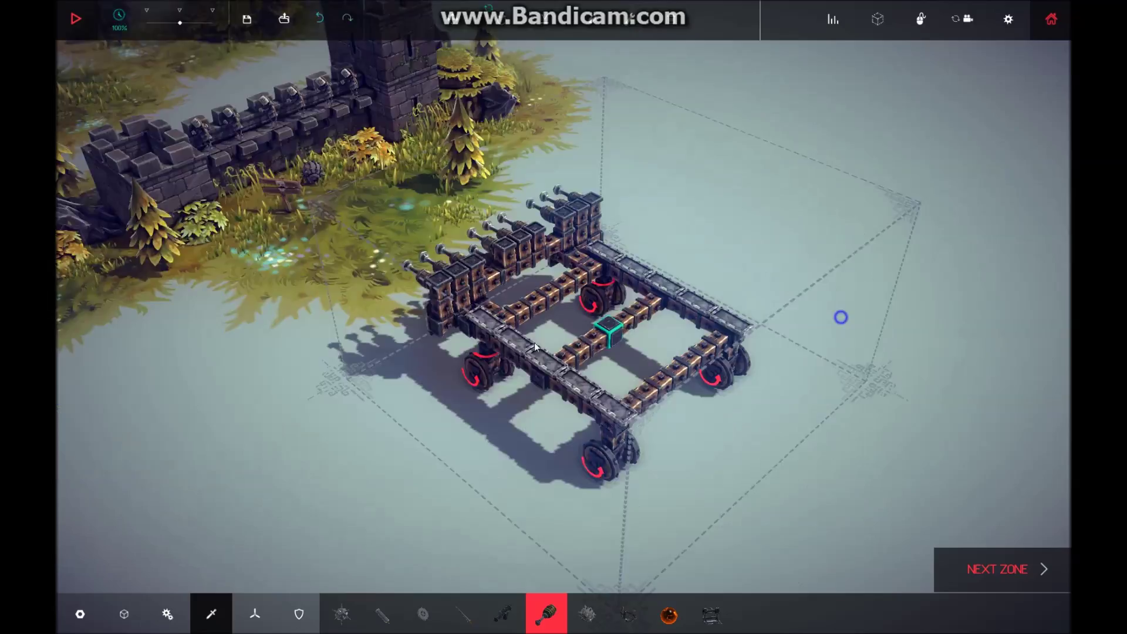
drag(534, 343, 502, 343)
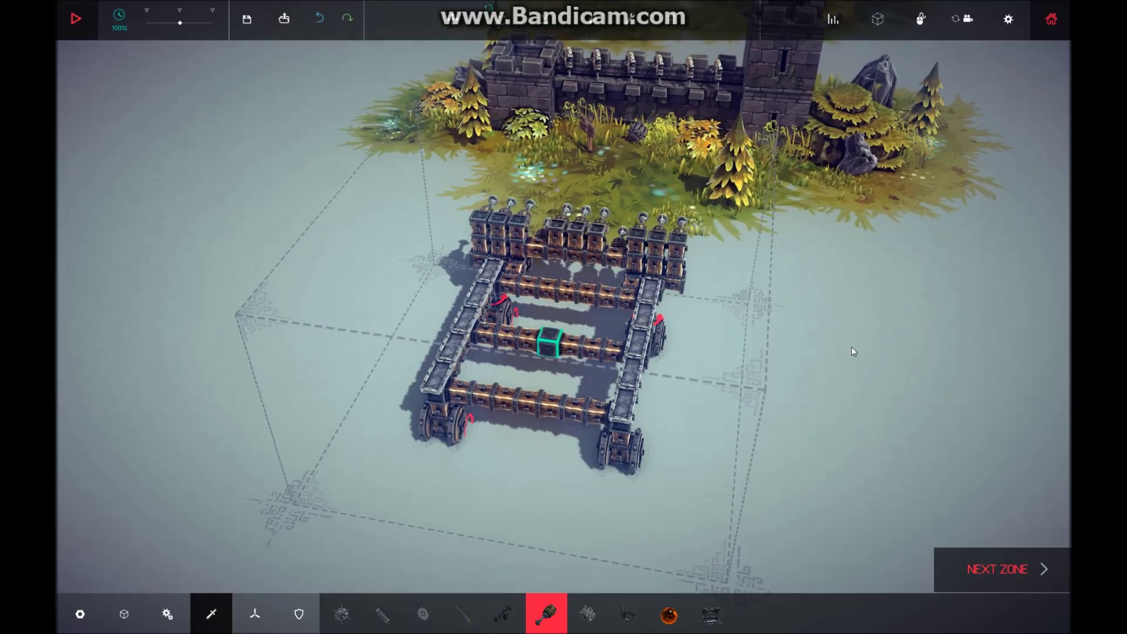
key(space)
key(Up)
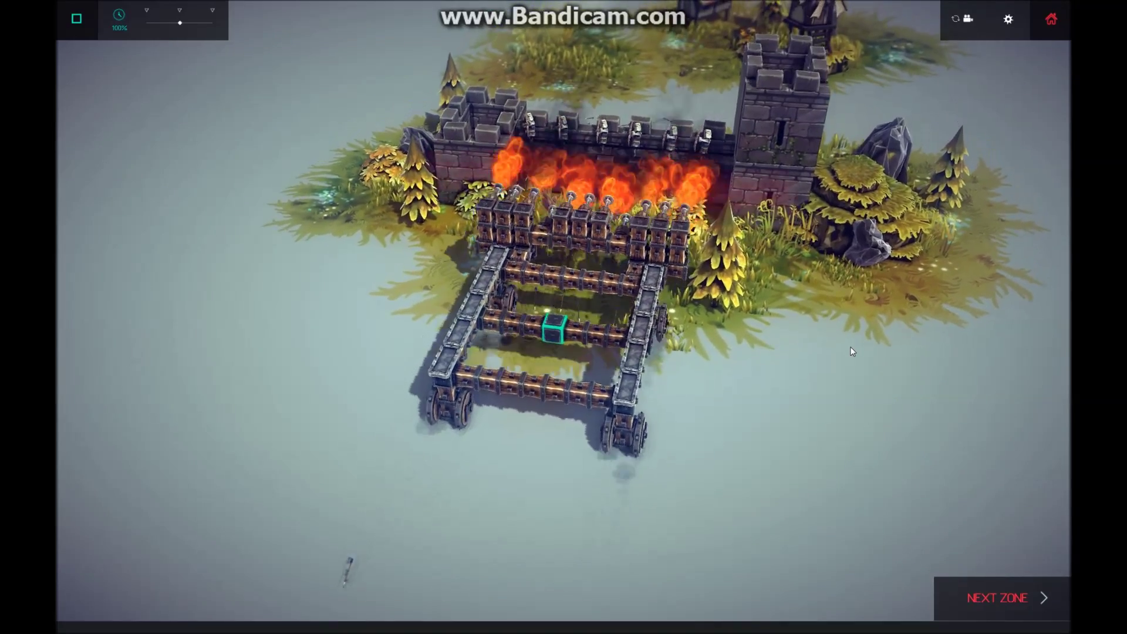
key(Down)
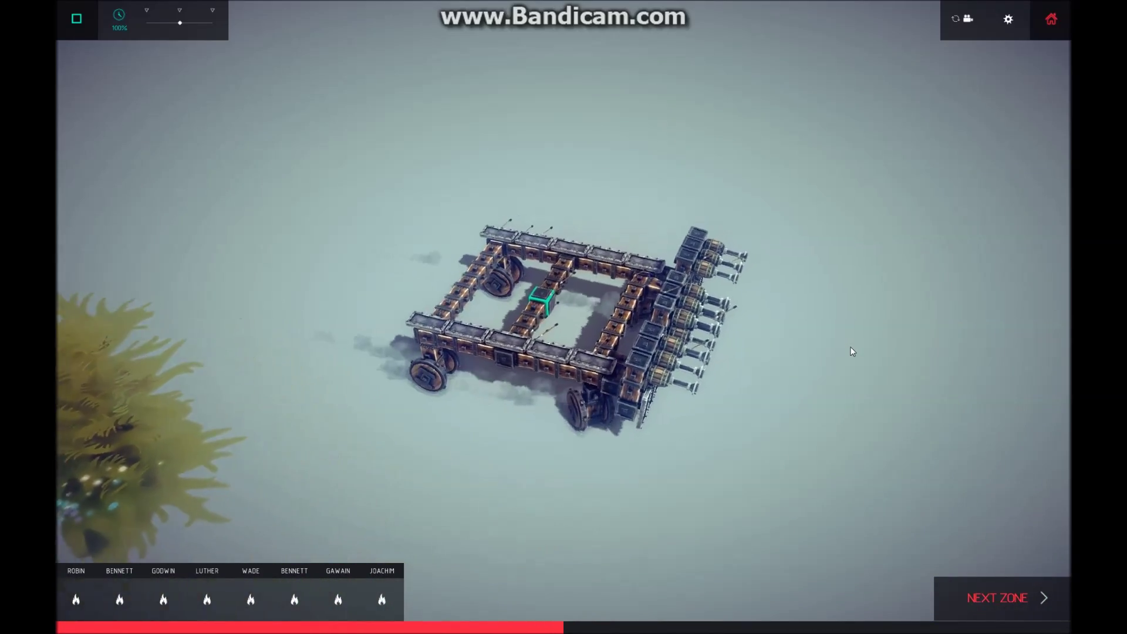
Step: Stop the simulation so the cart resets to its starting position in build mode
key(space)
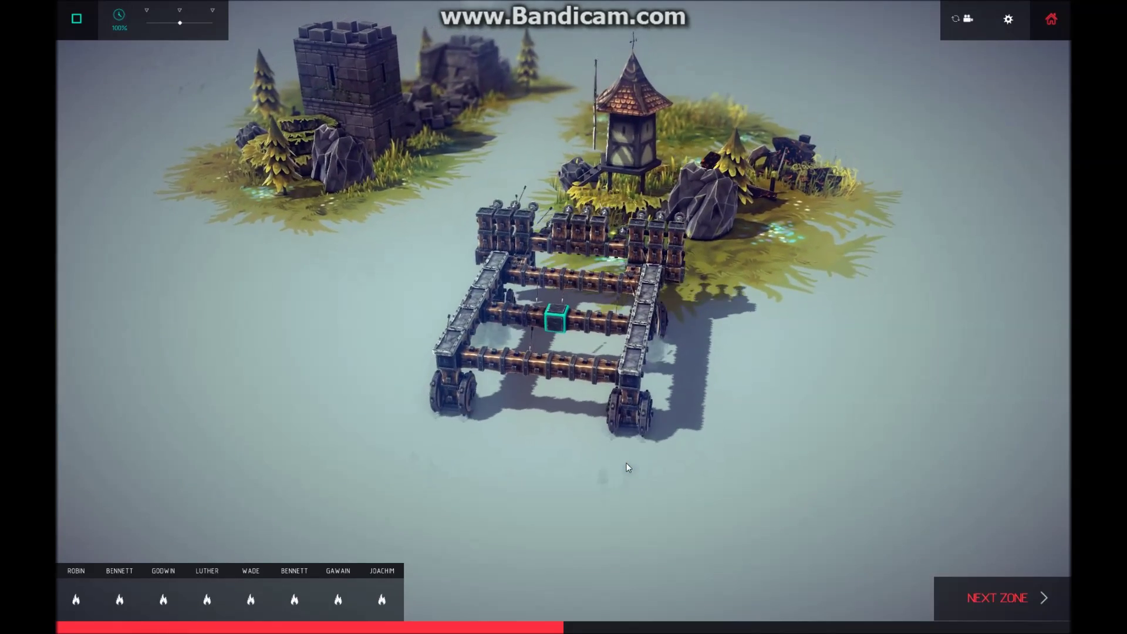
scroll(628, 467, up, 2)
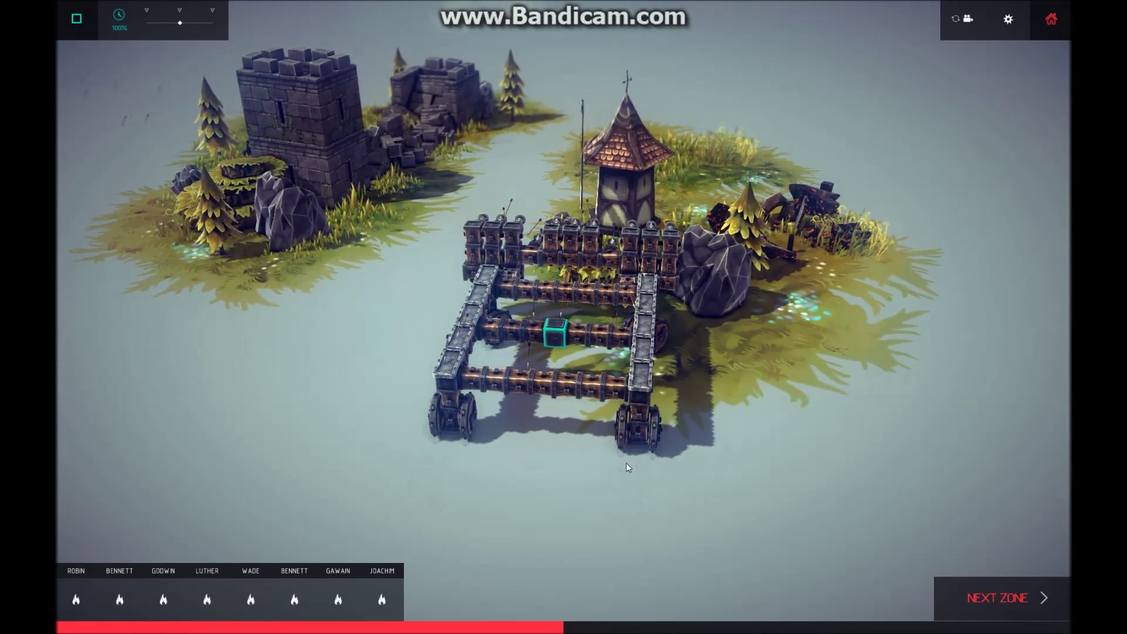